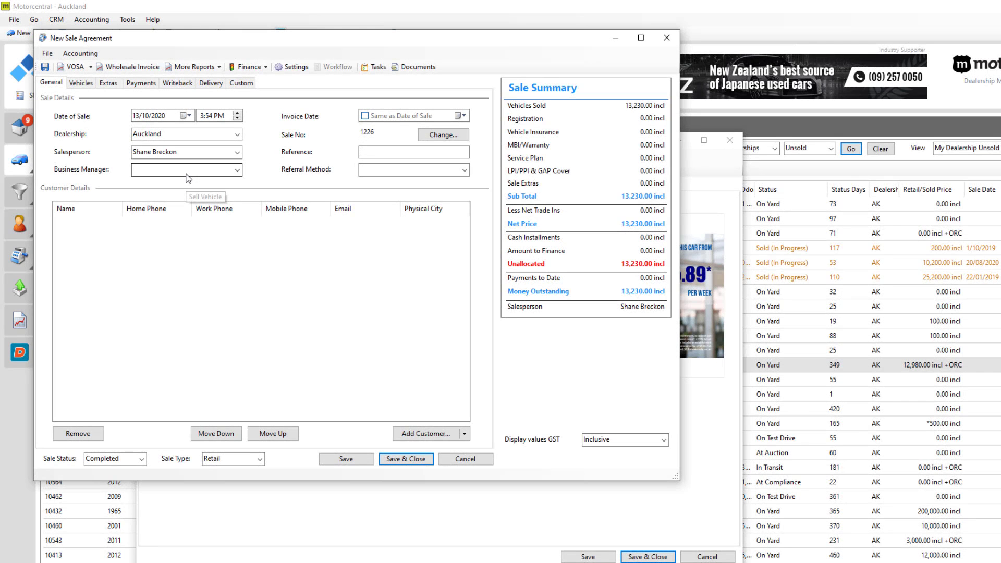
Set the sale's Delivery Status to Delivered on the Delivery tab.
click(211, 84)
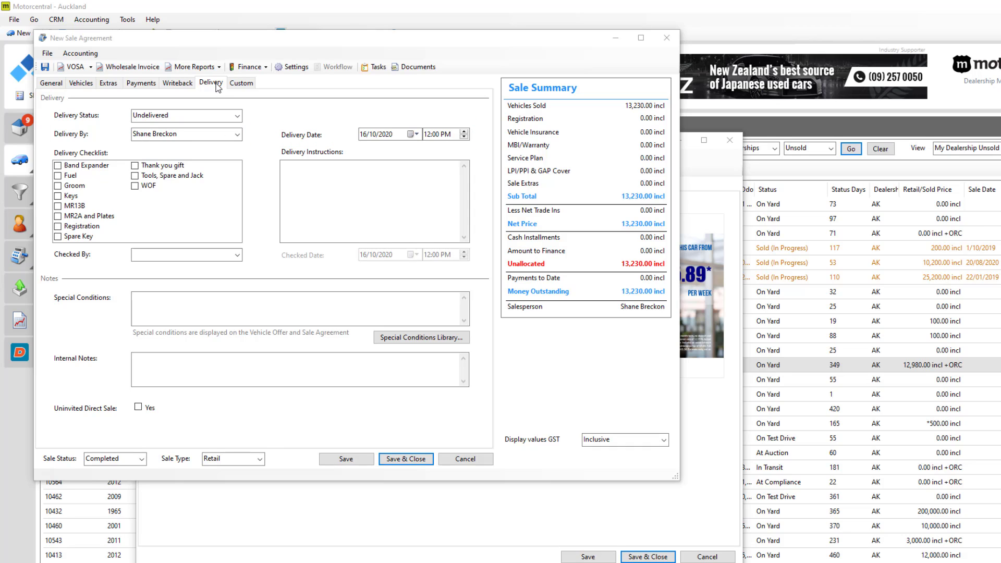
click(237, 115)
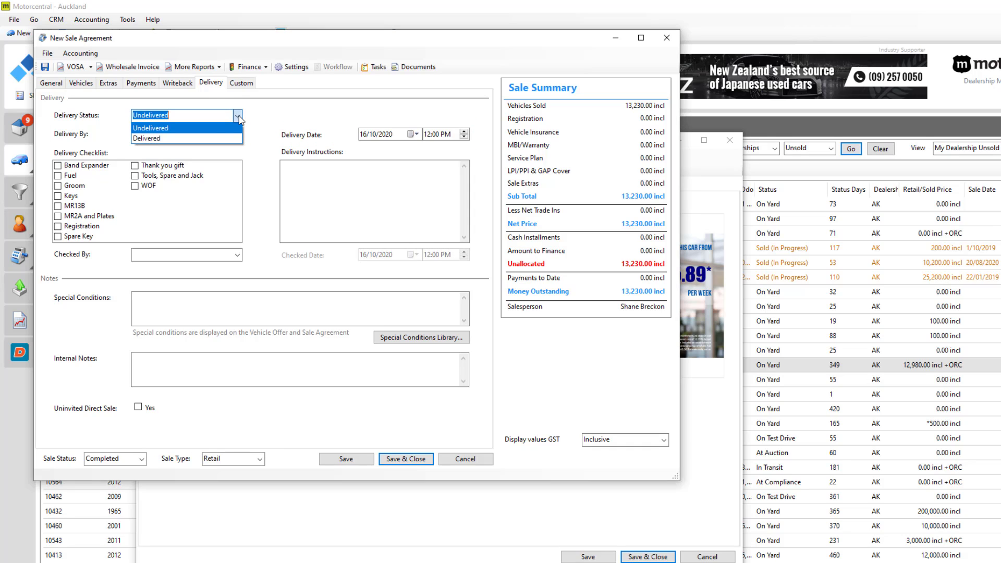
click(232, 139)
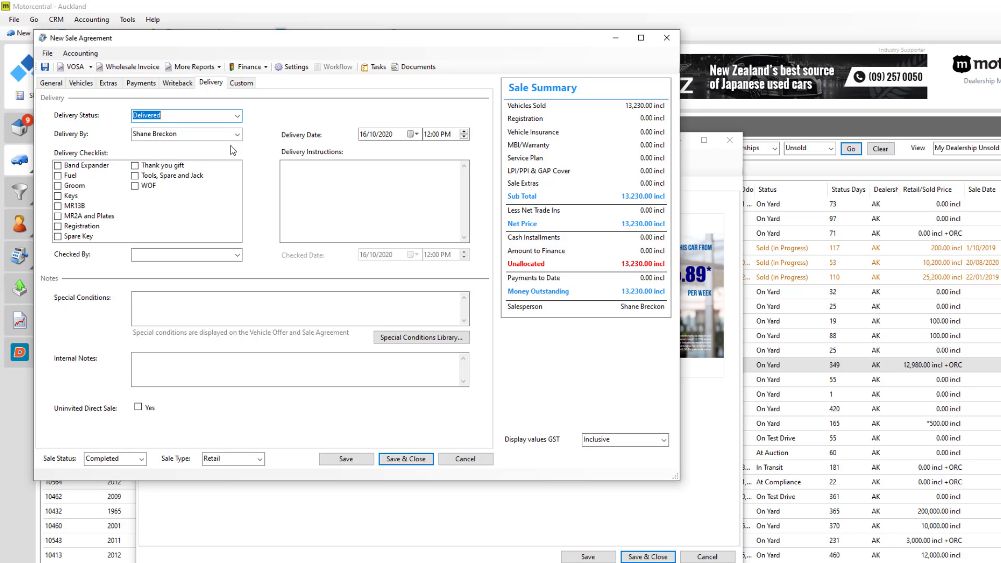
Paste the delivery address instruction, tick Groom, Keys, Registration, Spare Key and WOF, and choose a Checked By staff member.
click(292, 176)
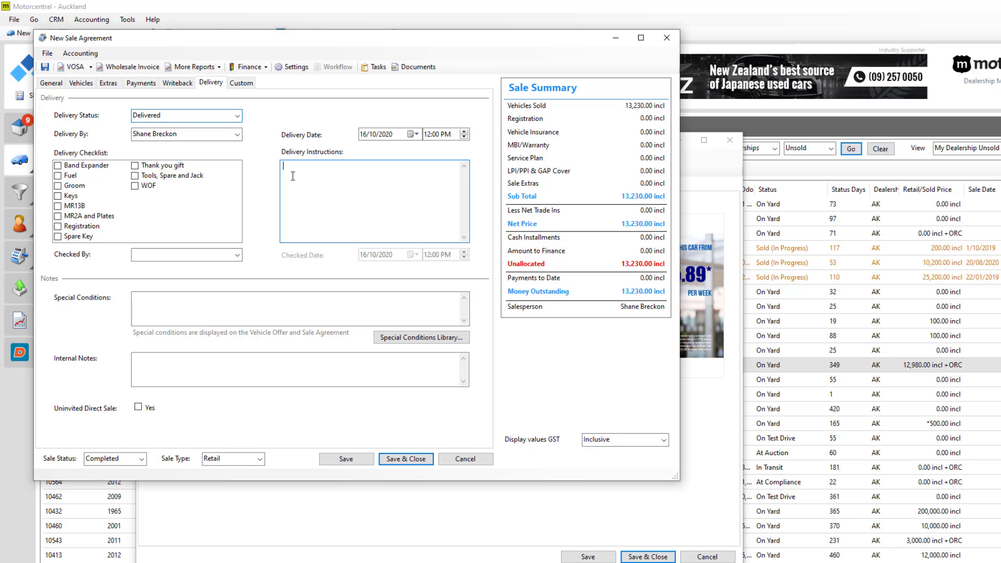
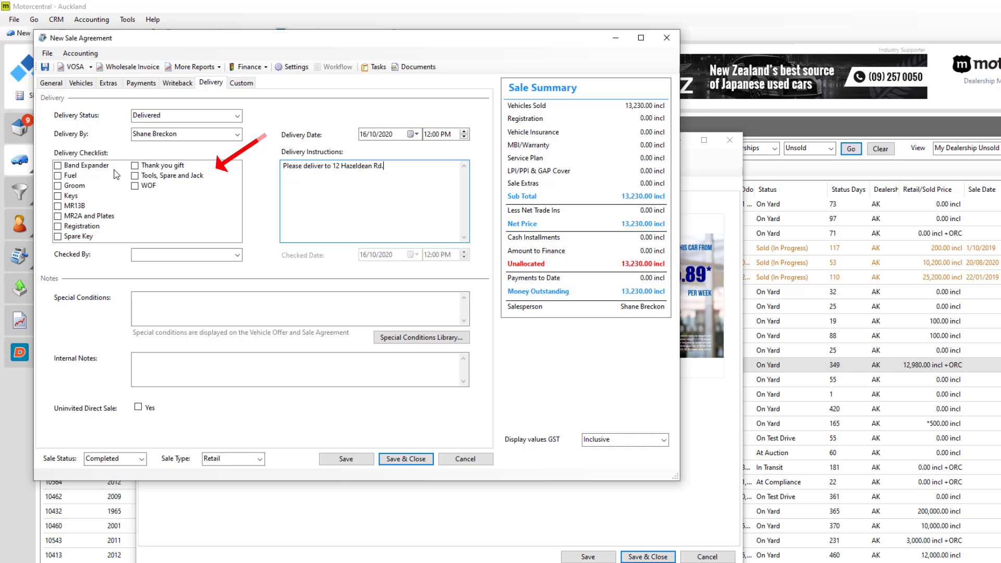
click(58, 186)
click(57, 196)
click(57, 227)
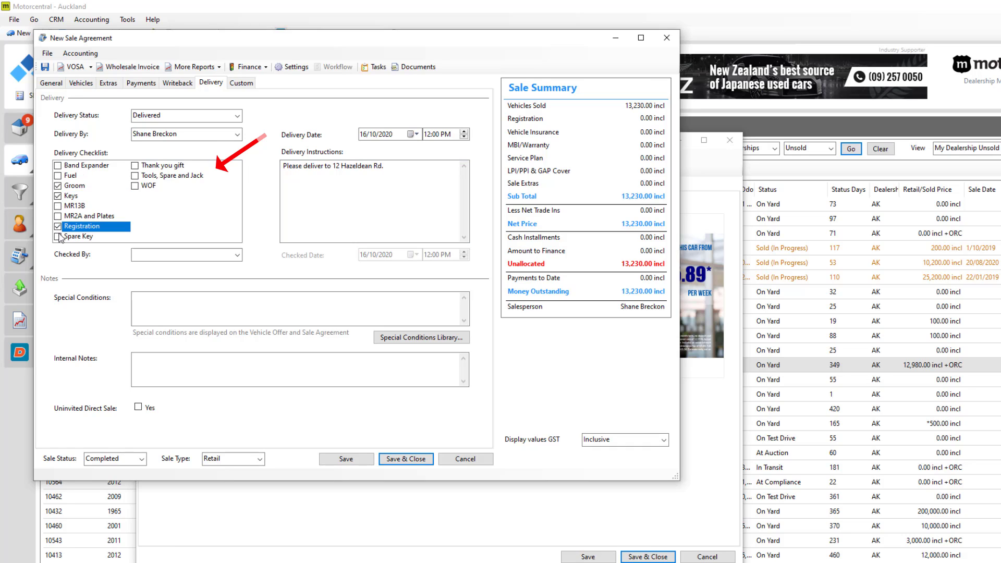
click(58, 237)
click(135, 187)
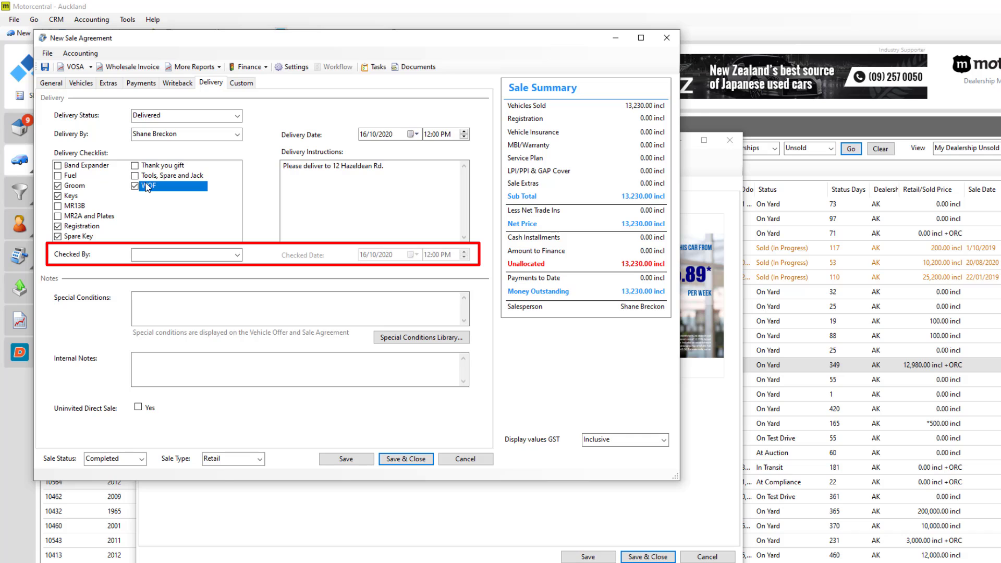
click(237, 256)
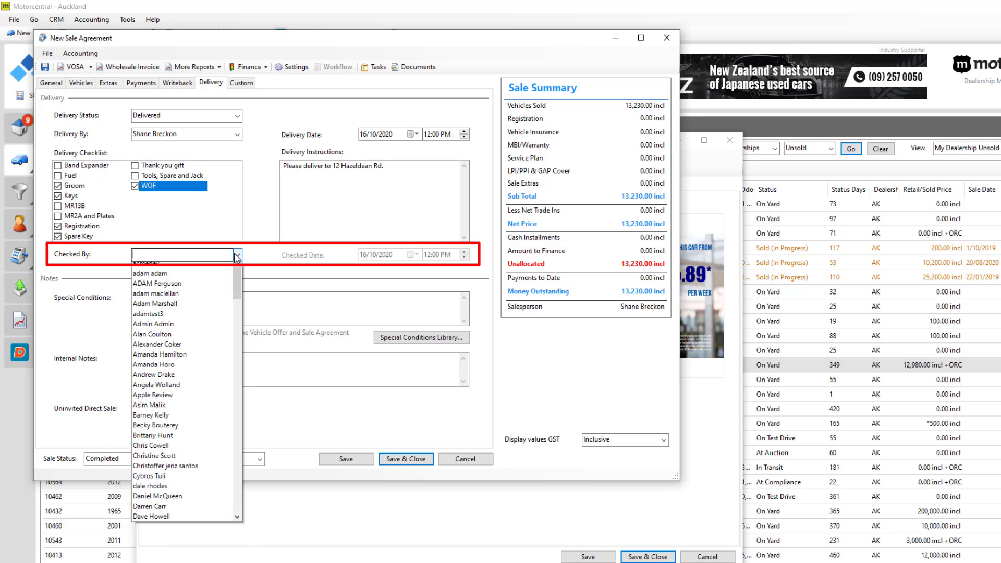
click(191, 298)
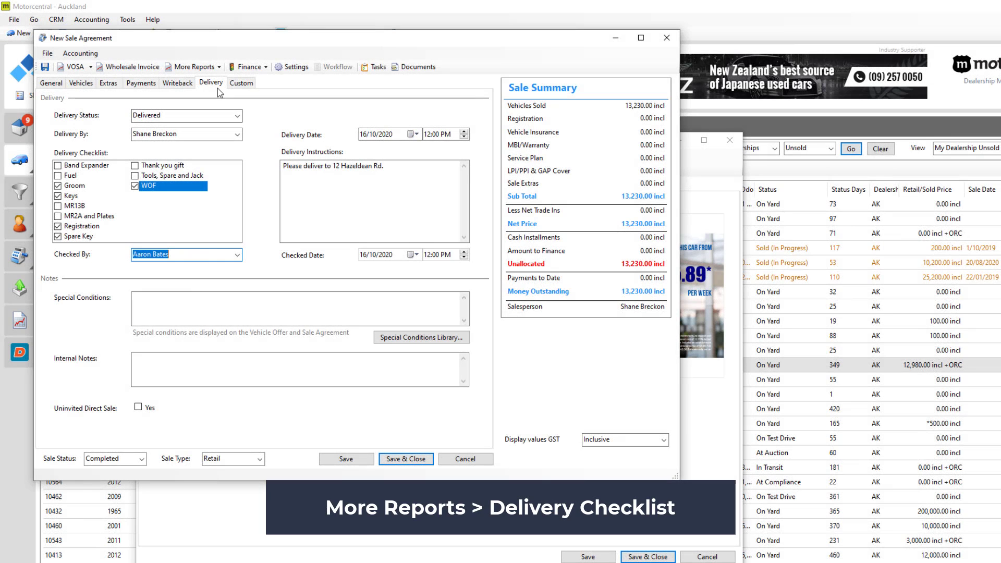
Preview the sale's Delivery Checklist report from More Reports, then close the preview.
click(218, 68)
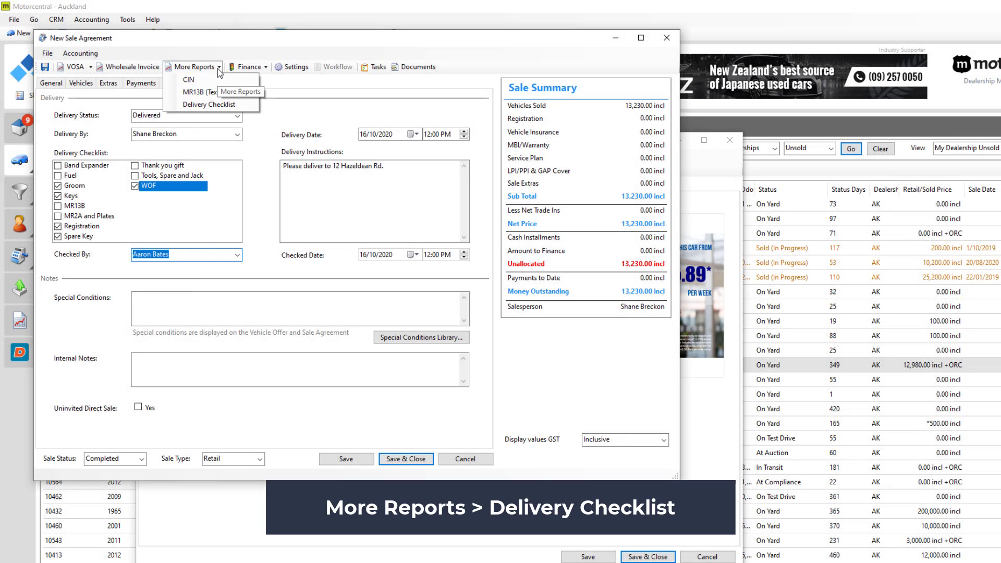
click(214, 104)
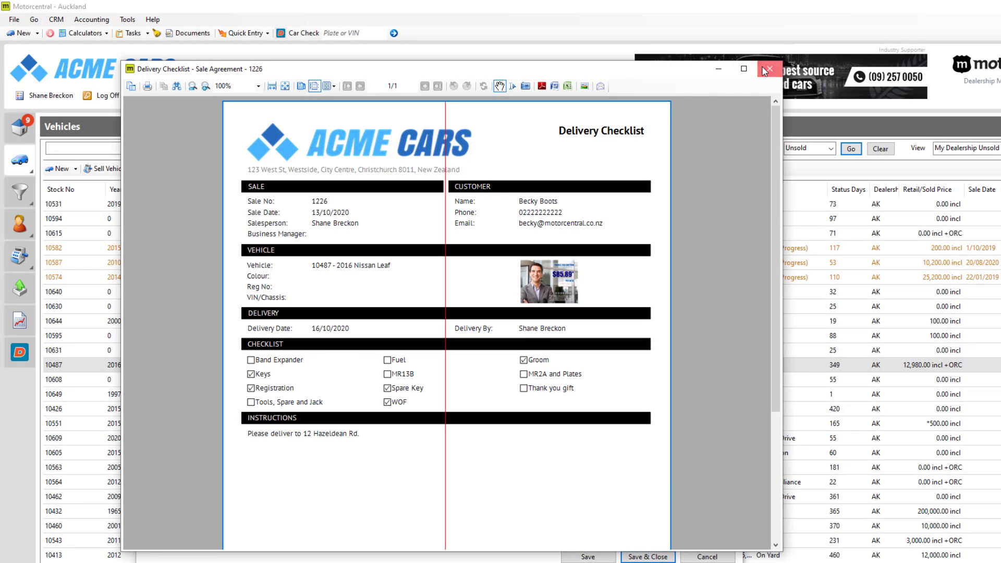
click(766, 70)
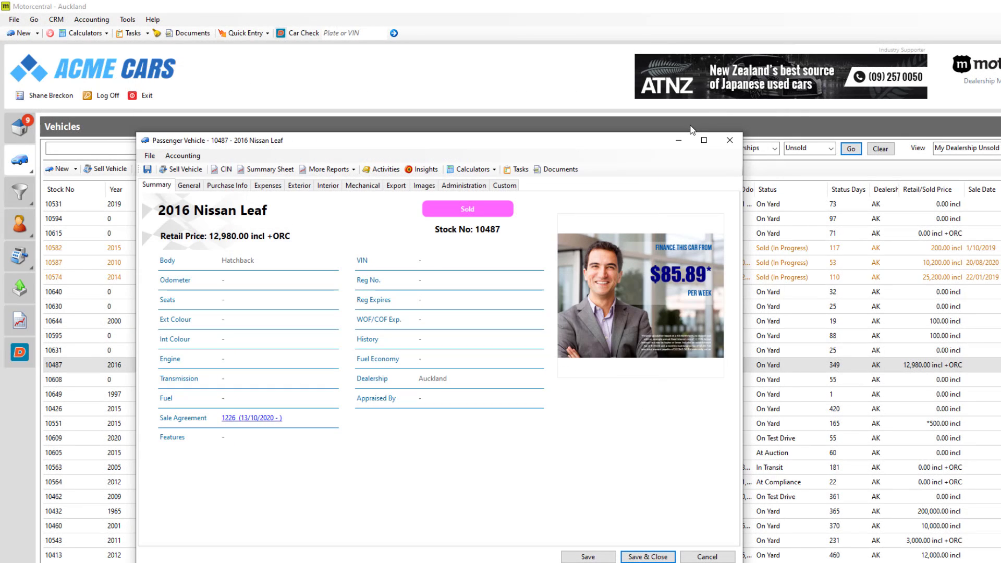
Add 'air freshener' as a new item in the Sale lookups' Delivery Checklist settings.
click(679, 140)
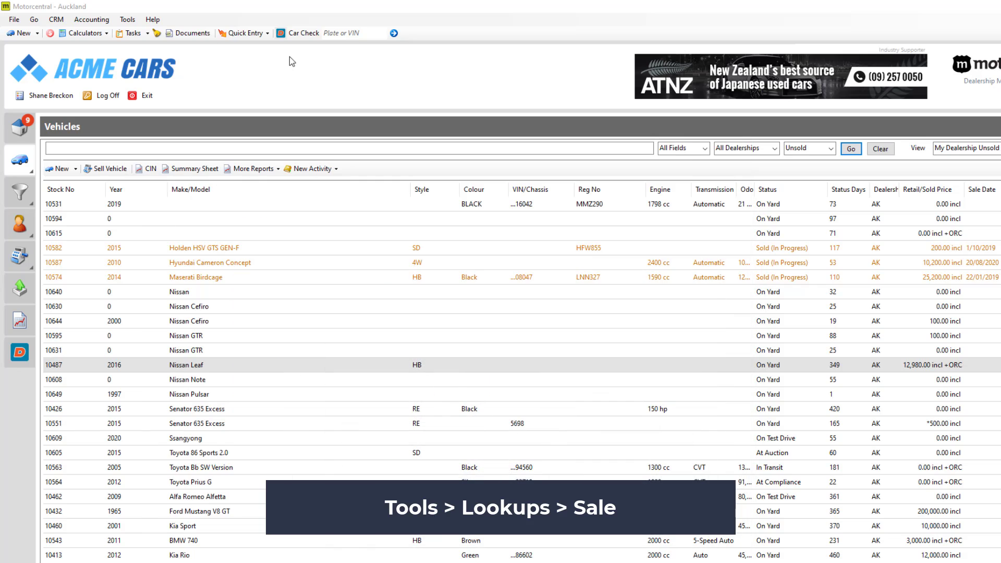
click(134, 21)
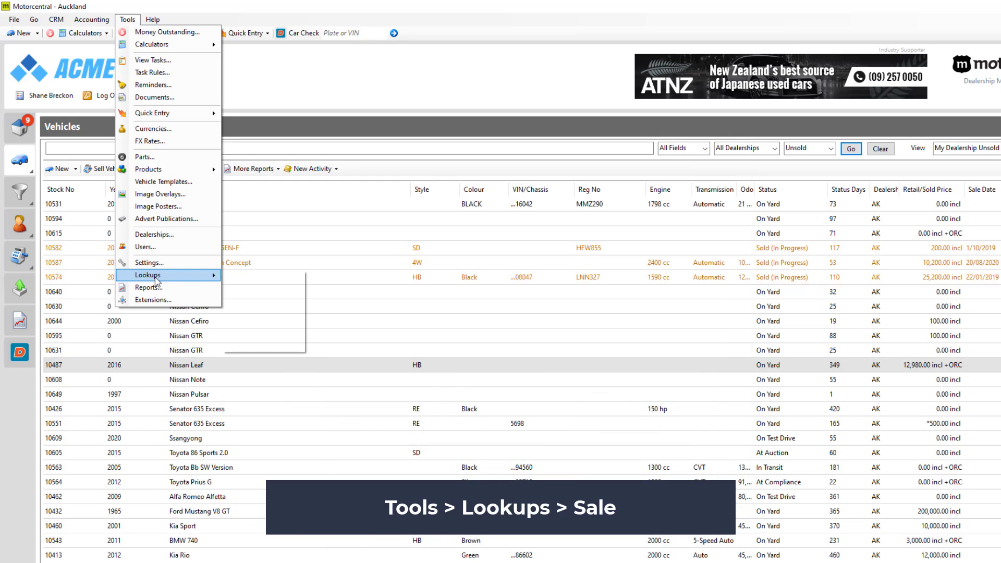
mouse_move(156, 275)
click(268, 331)
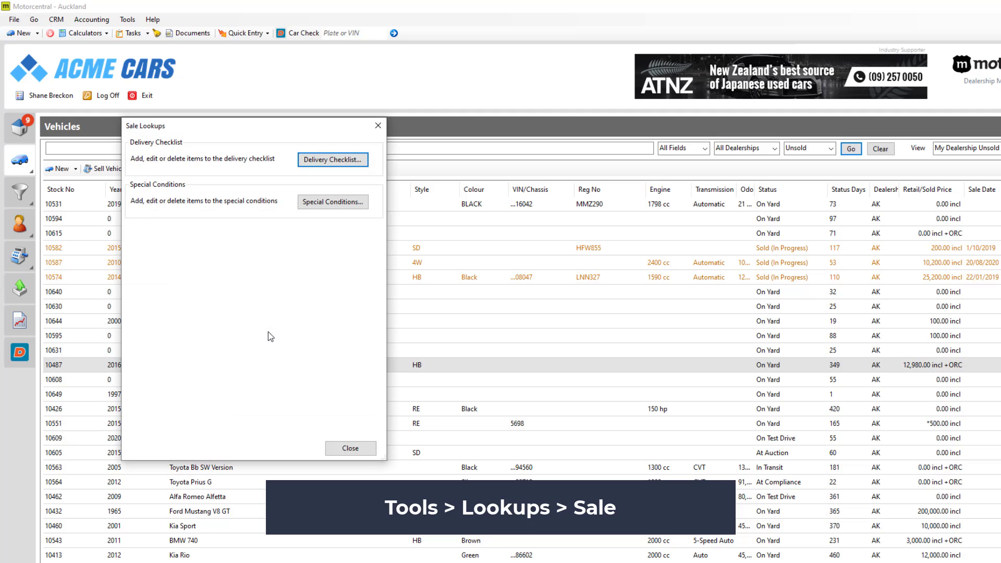
click(336, 160)
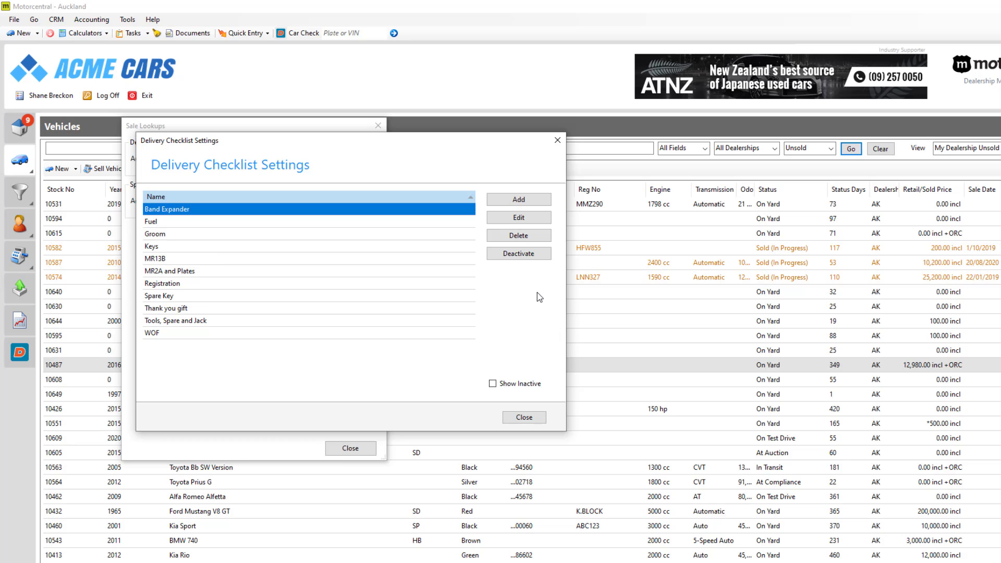
click(518, 200)
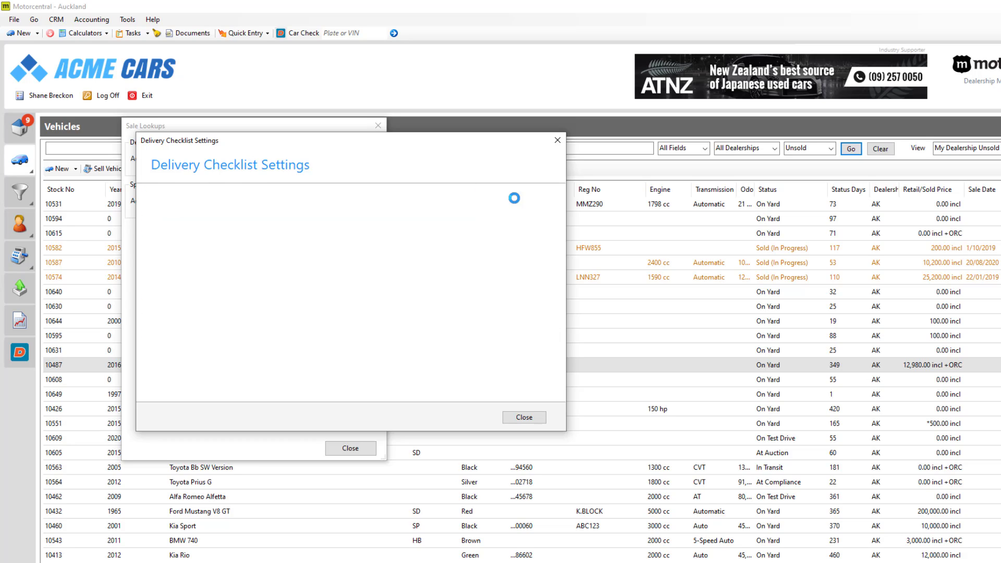
text(air freshener)
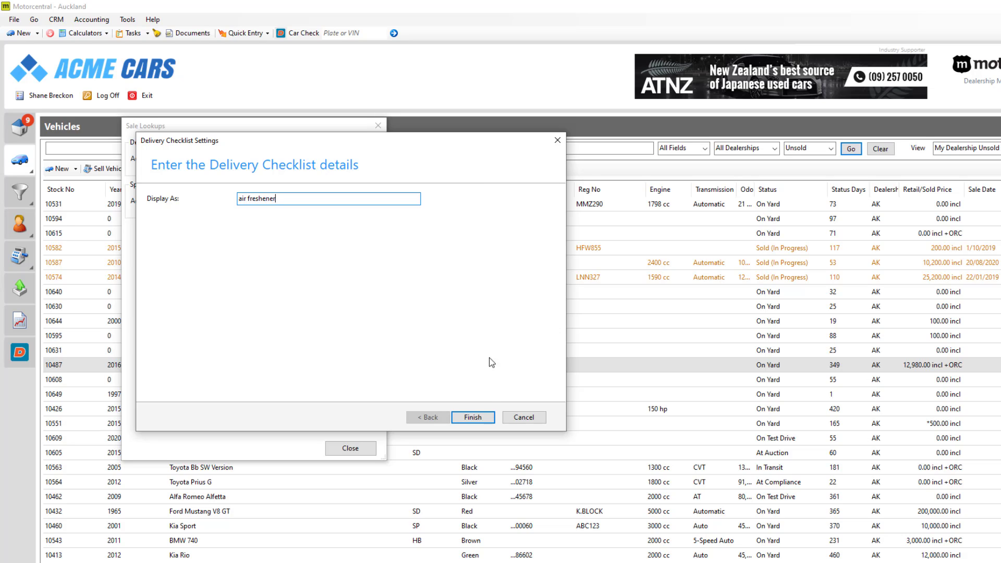
click(478, 416)
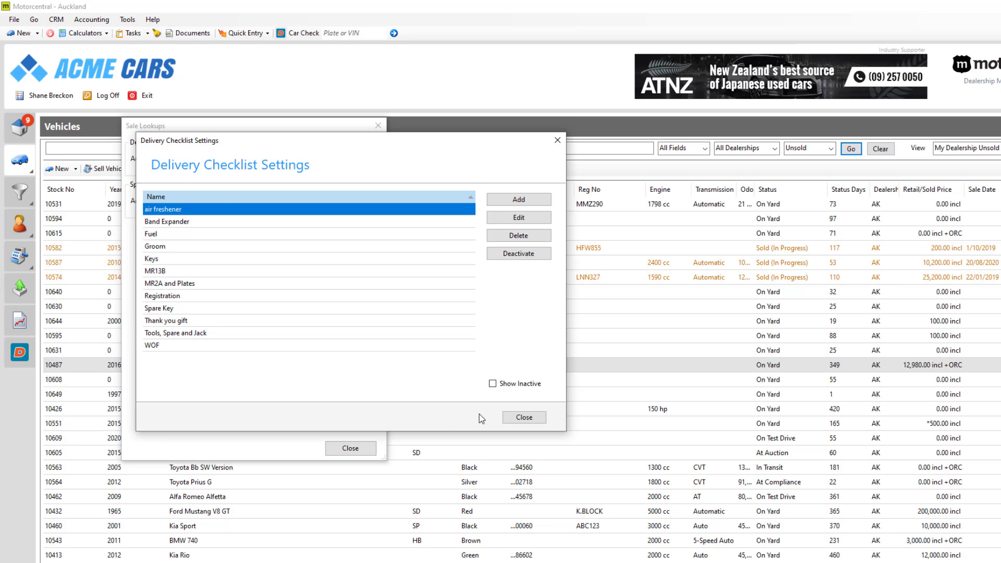
Rename the Fuel checklist item to 'Fuel - petrol'.
click(262, 233)
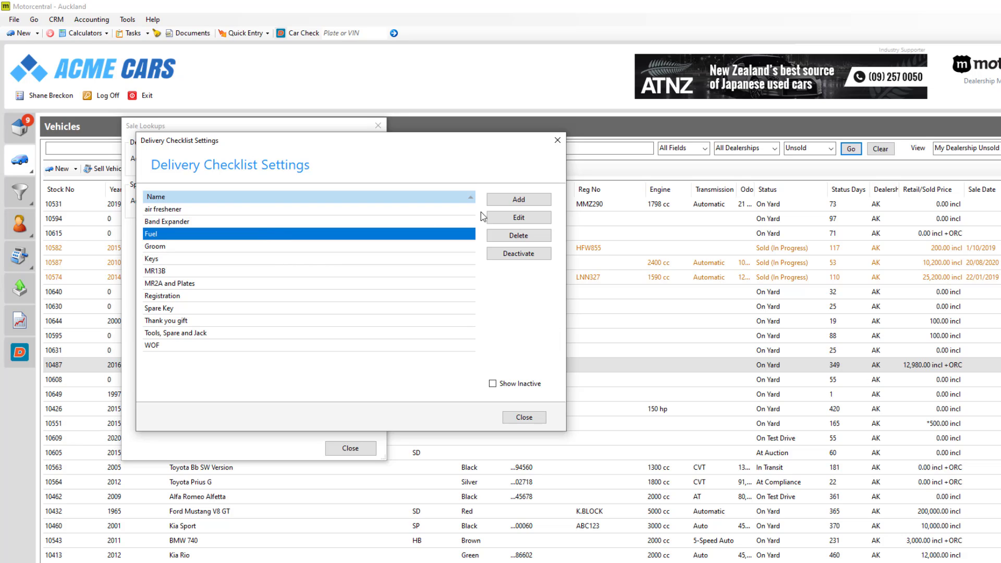
click(499, 218)
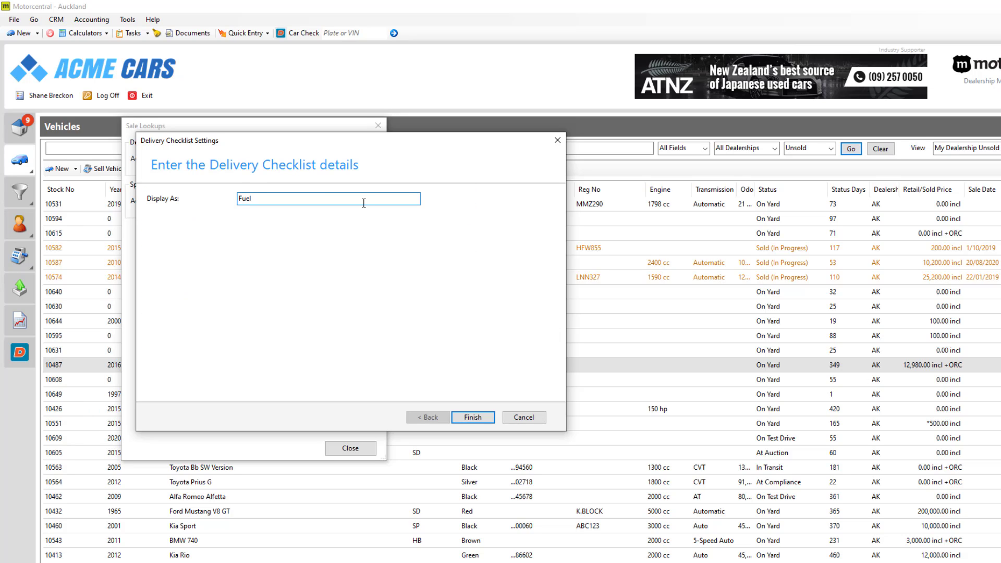
text(- petrol)
click(476, 419)
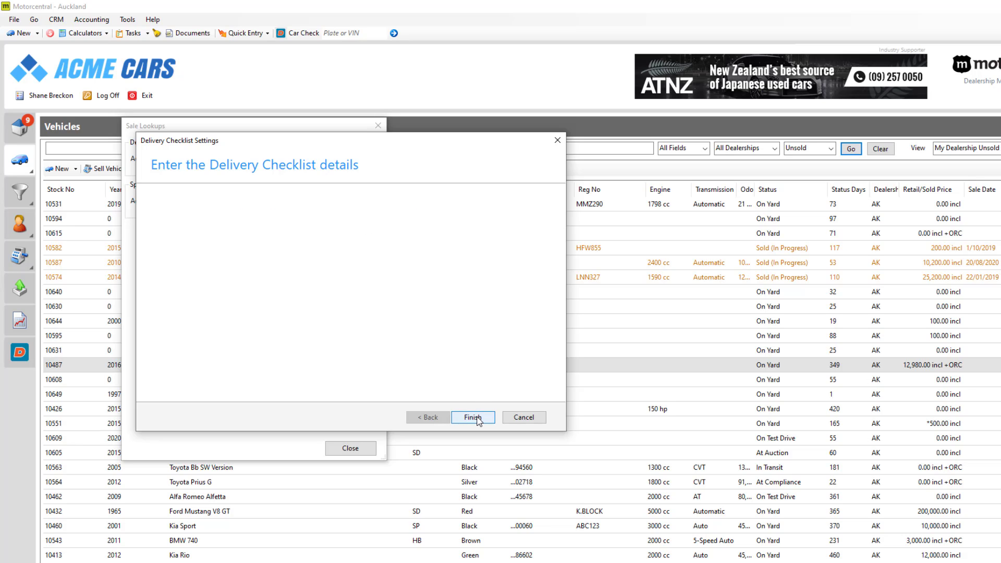
click(476, 417)
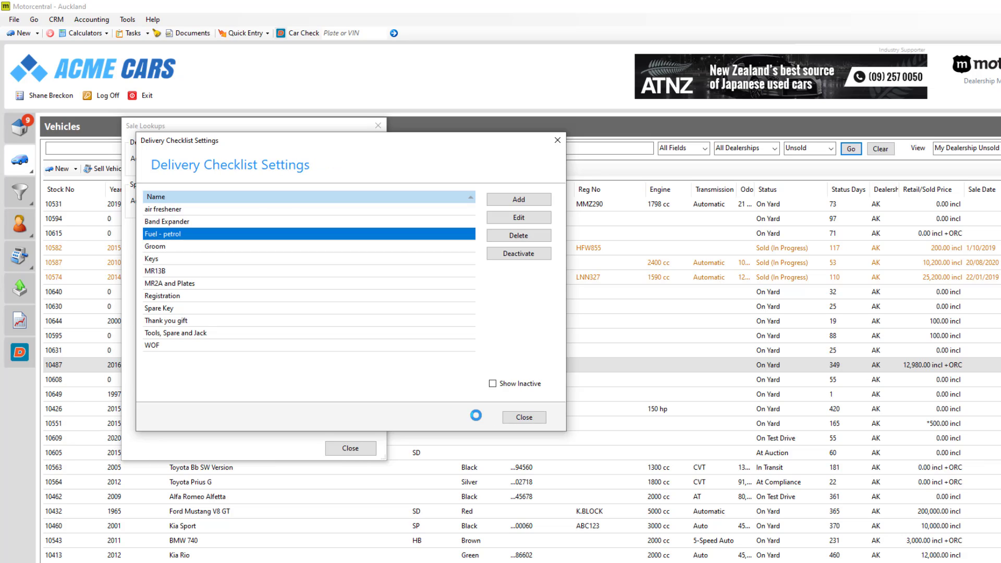
click(324, 333)
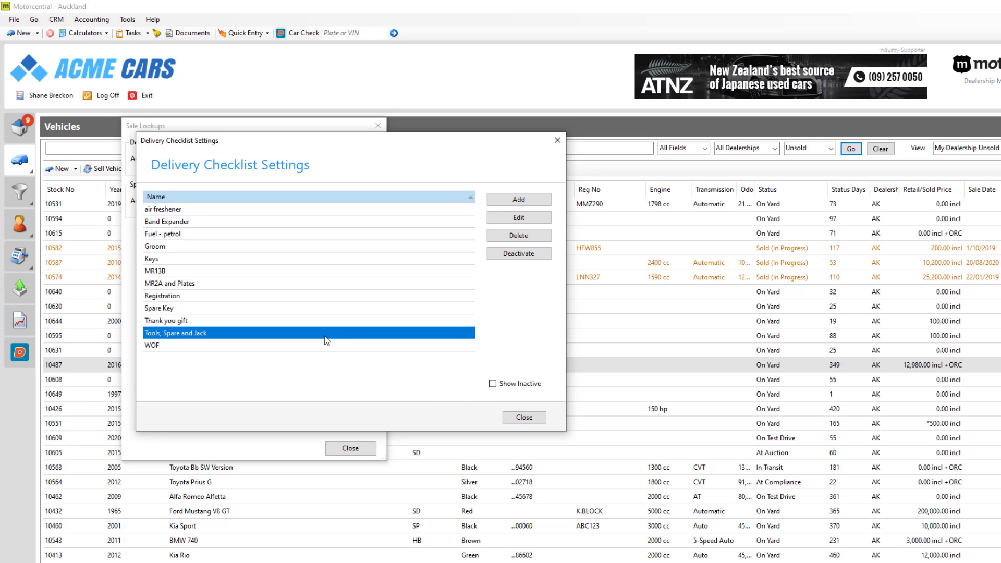
Deactivate the Tools, Spare and Jack checklist item.
click(512, 255)
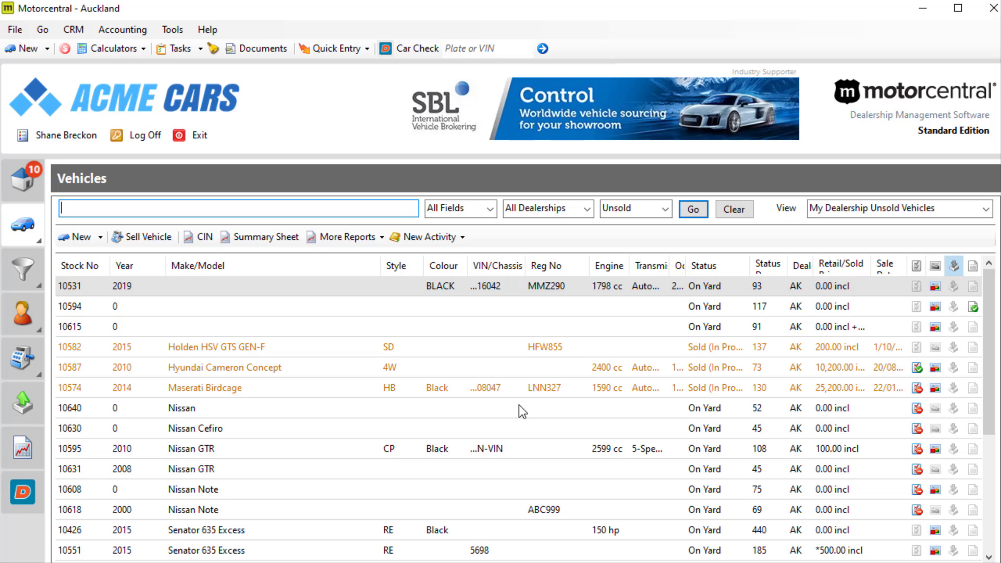
Run the Vehicles Pending Delivery sales report for All Dealerships with date range This Week.
click(32, 450)
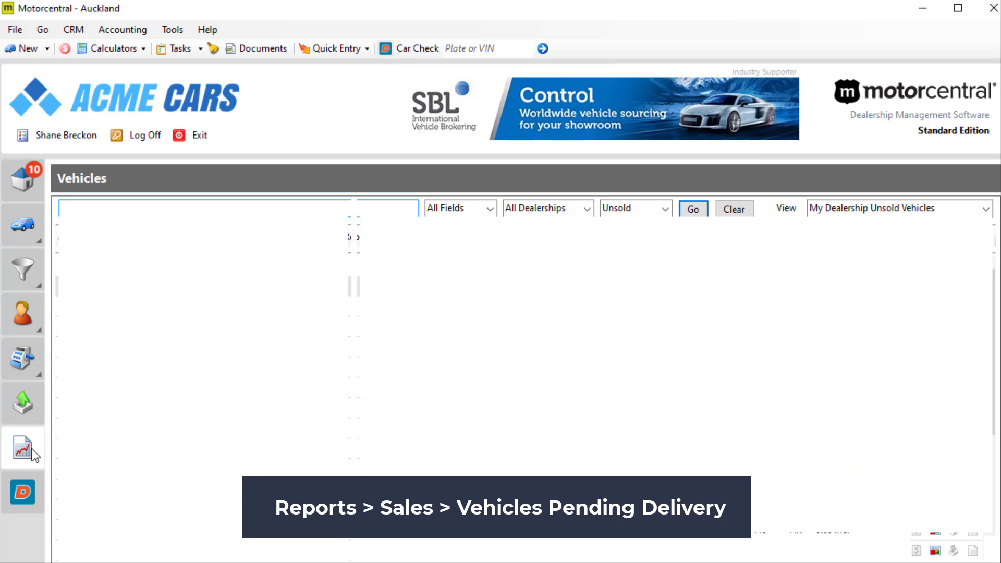
click(122, 210)
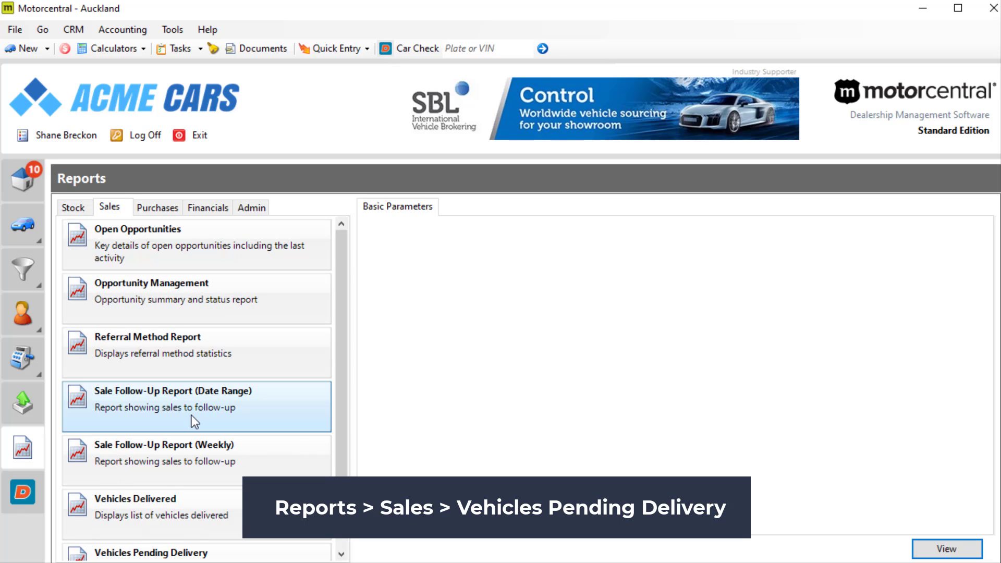
scroll(192, 417, down, 1)
click(205, 523)
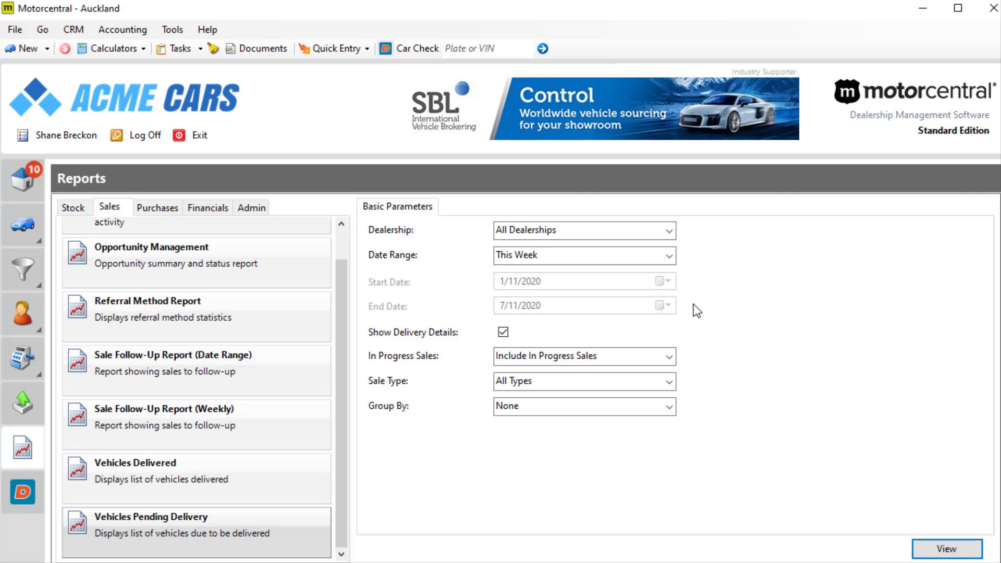
click(670, 255)
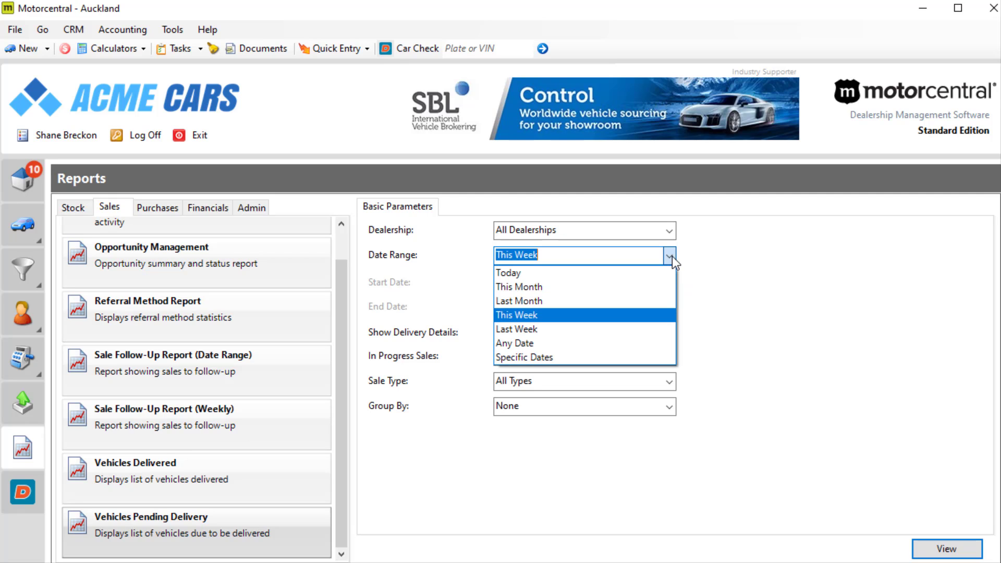
click(652, 320)
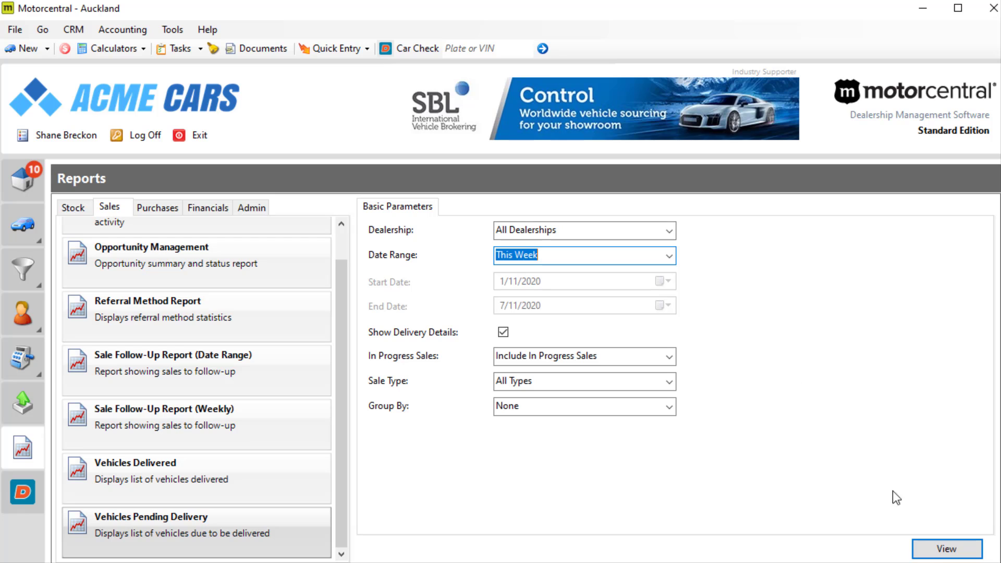
click(924, 545)
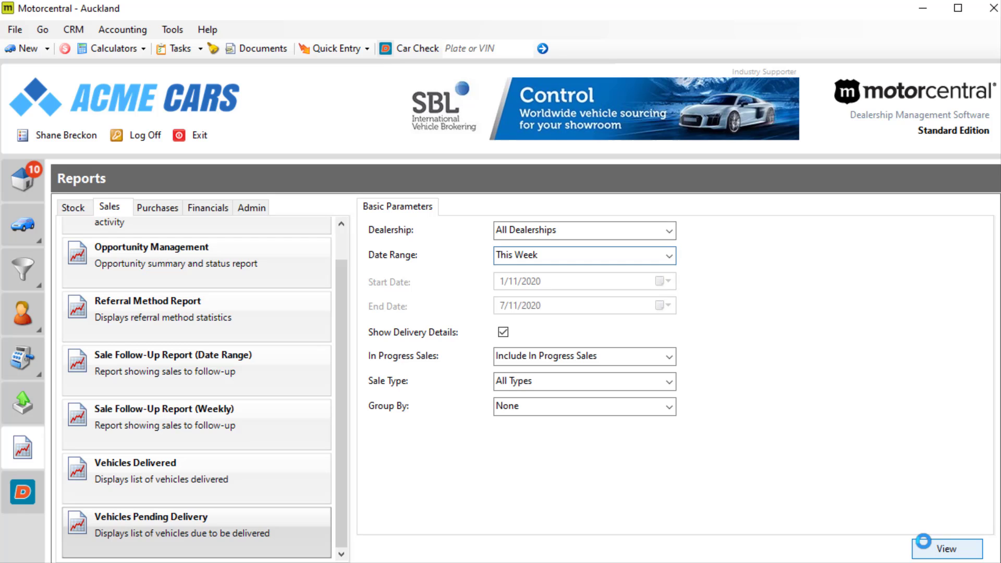